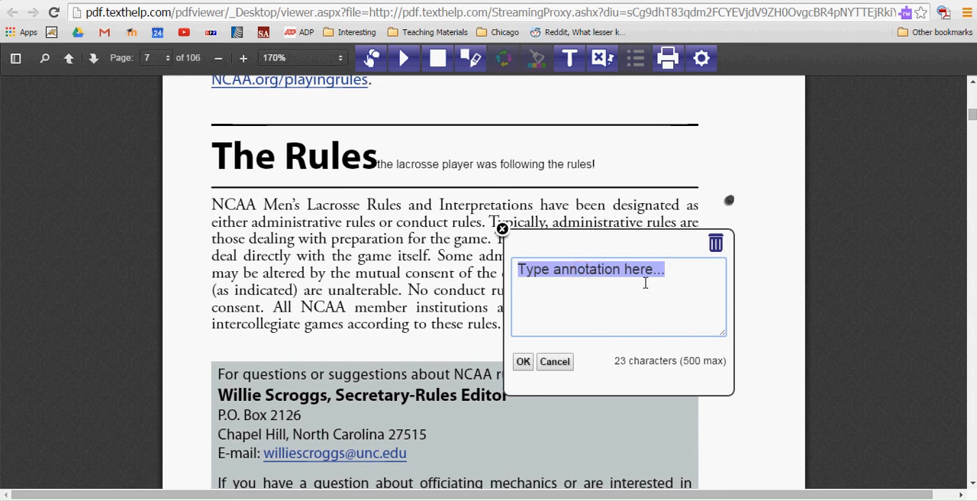
Step: Enter "I think this piece of information is very important because......." as the text of the pinned note
type("I think th")
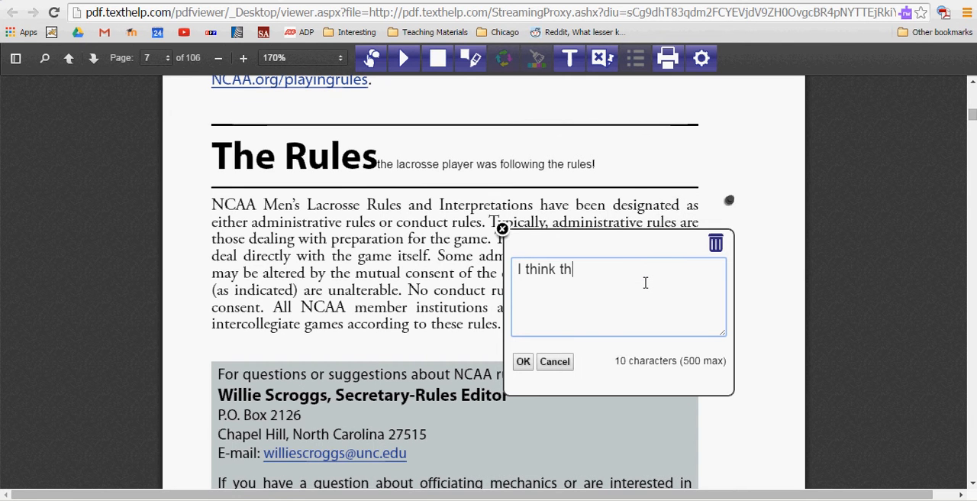
type("is piece of information is ")
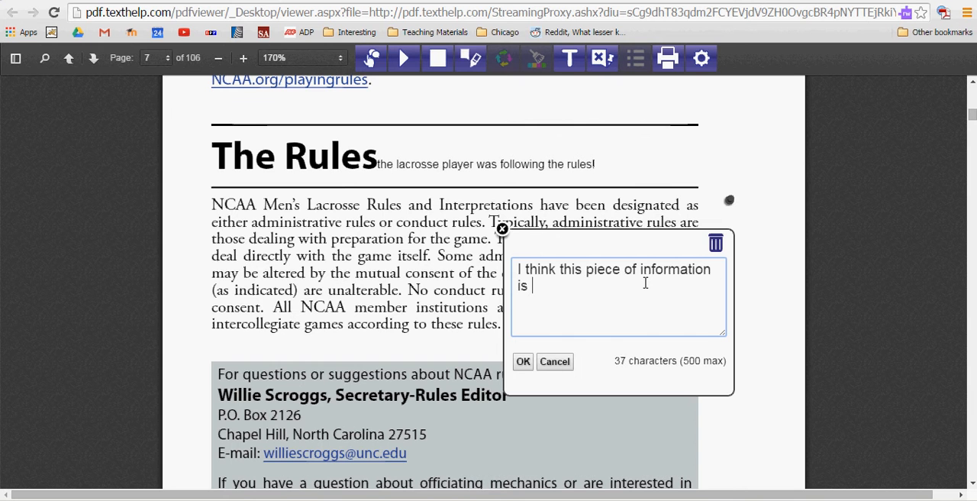
type("very important be")
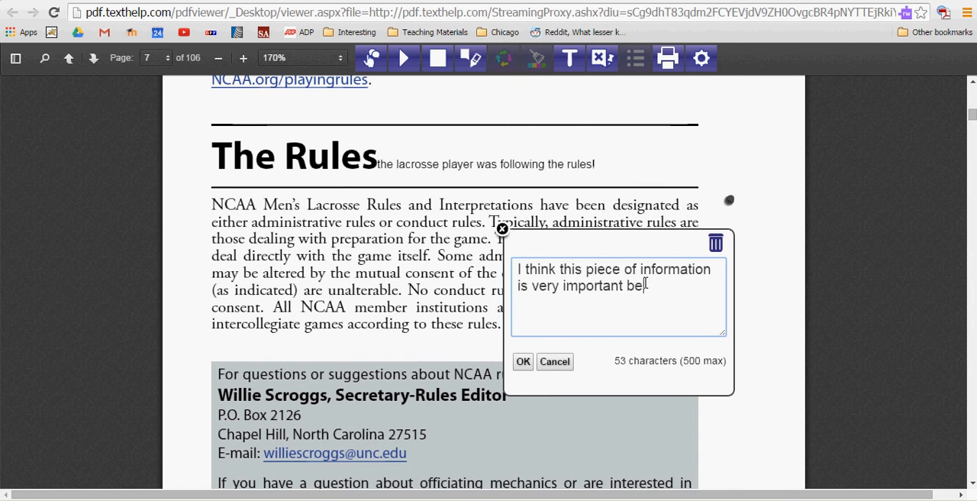
type("cause.......")
Step: Pin a second note near the heading The Rules with the text "I think the rules of lacrosse are stupid because..........."
left_click(609, 67)
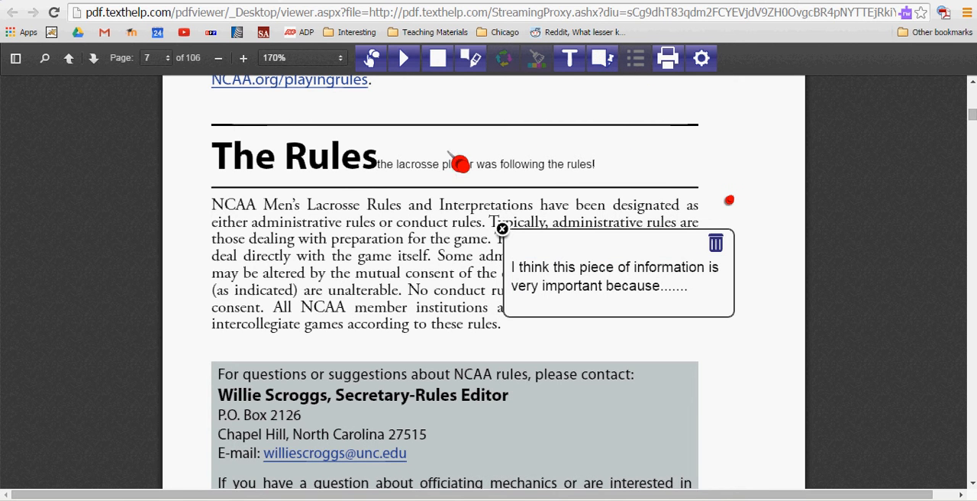
left_click(179, 141)
left_click(172, 191)
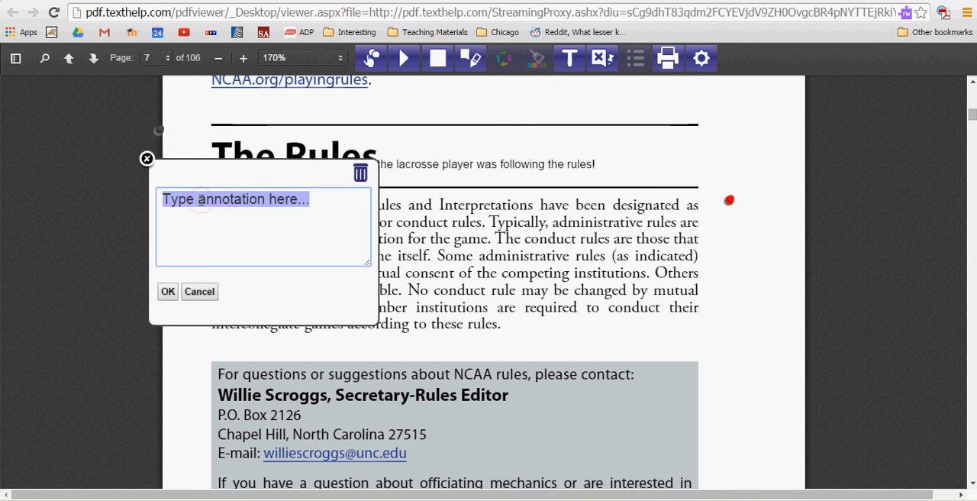
key("BackSpace")
type("I ")
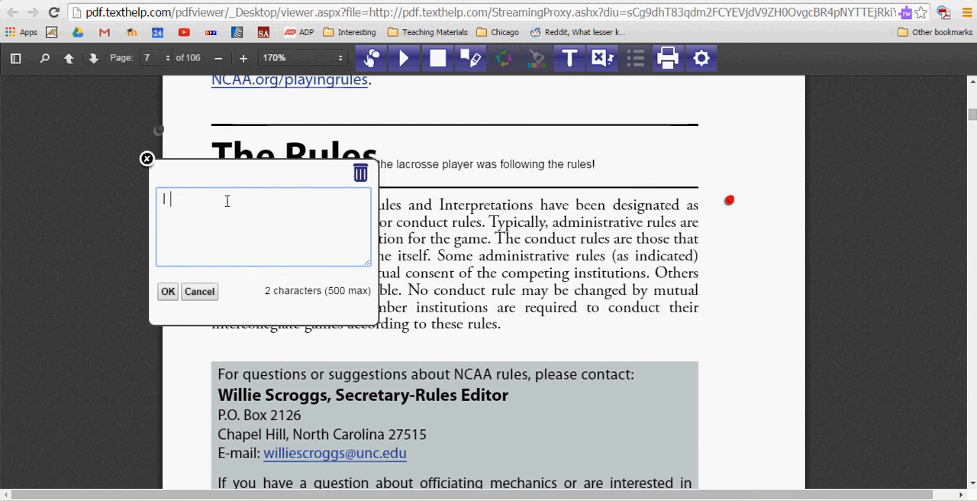
type("think the rules of lacro")
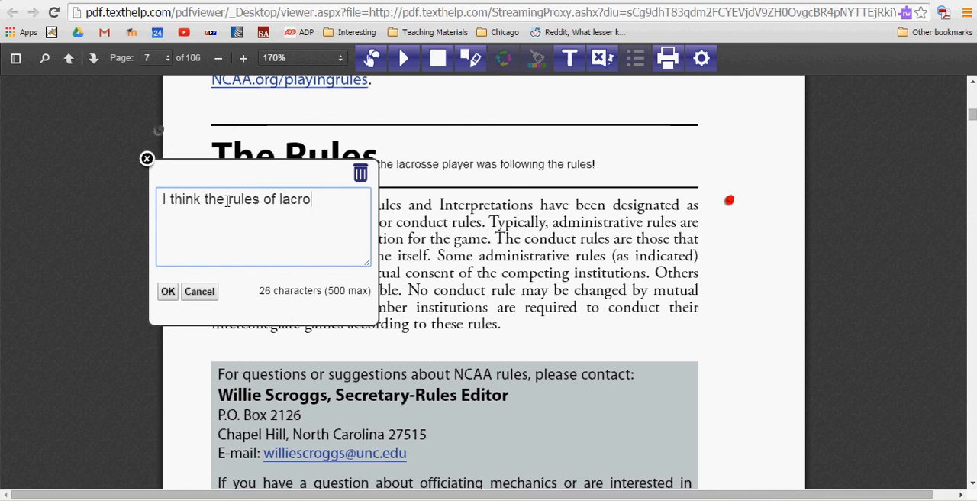
type("sse are stu")
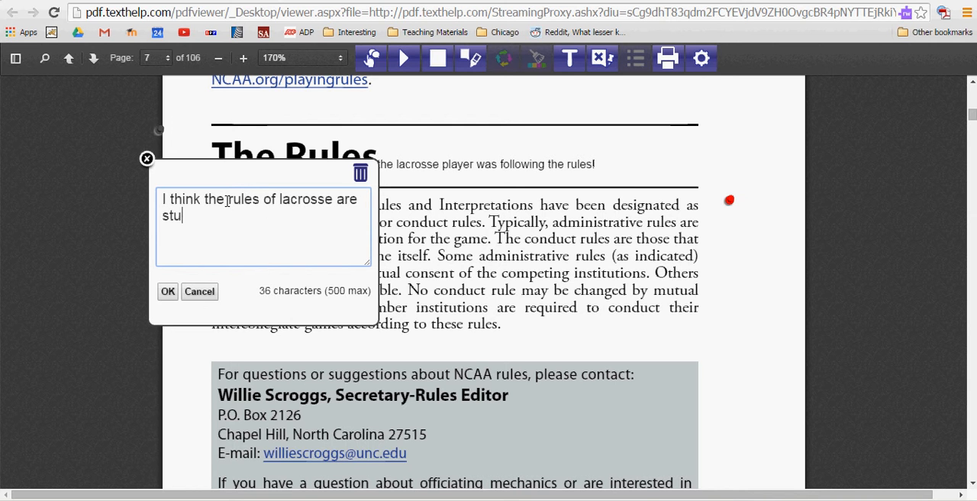
type("pid because............")
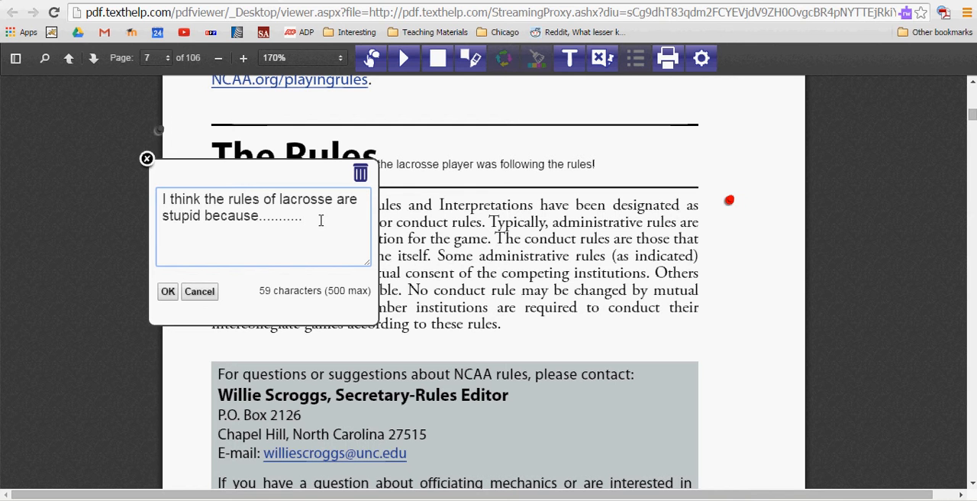
left_click(534, 180)
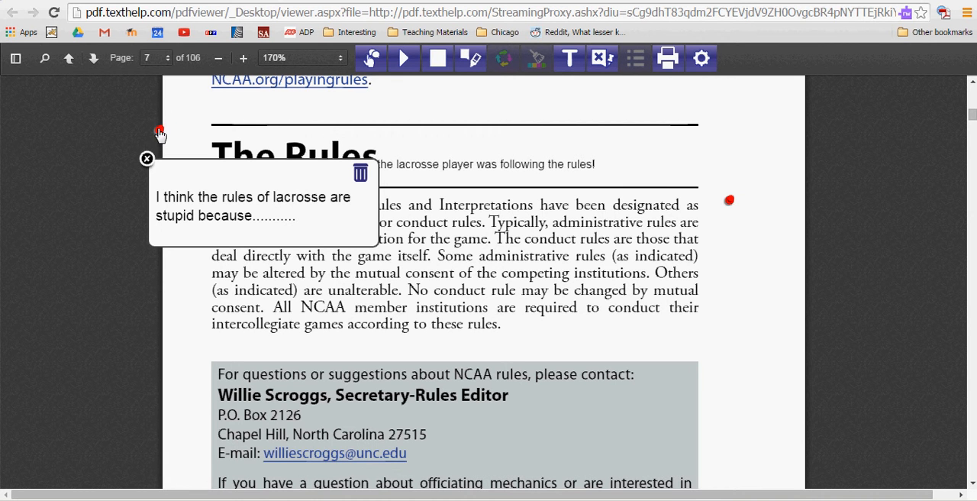
Step: Move the second note's pin down beside the paragraph's fourth line and delete that note
mouse_move(159, 131)
left_mouse_down()
mouse_move(205, 141)
mouse_move(195, 119)
mouse_move(178, 171)
mouse_move(184, 259)
left_mouse_up()
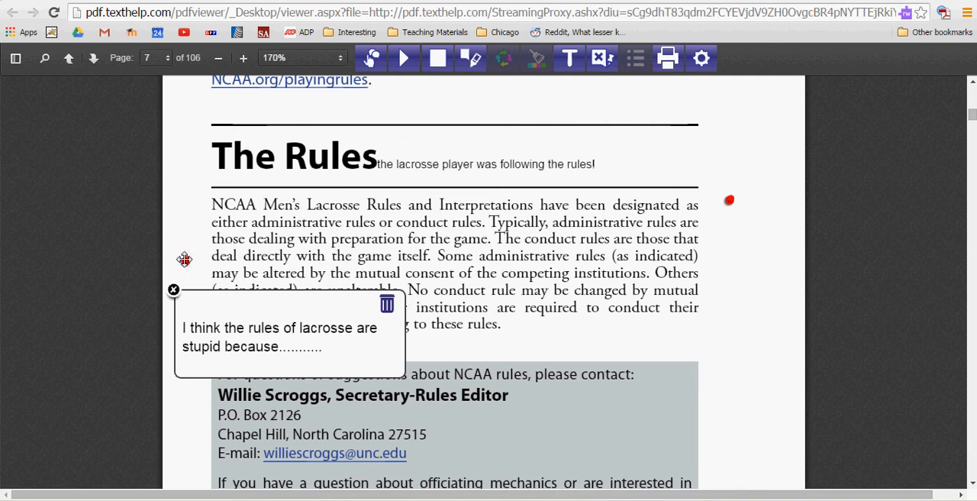
left_click(387, 306)
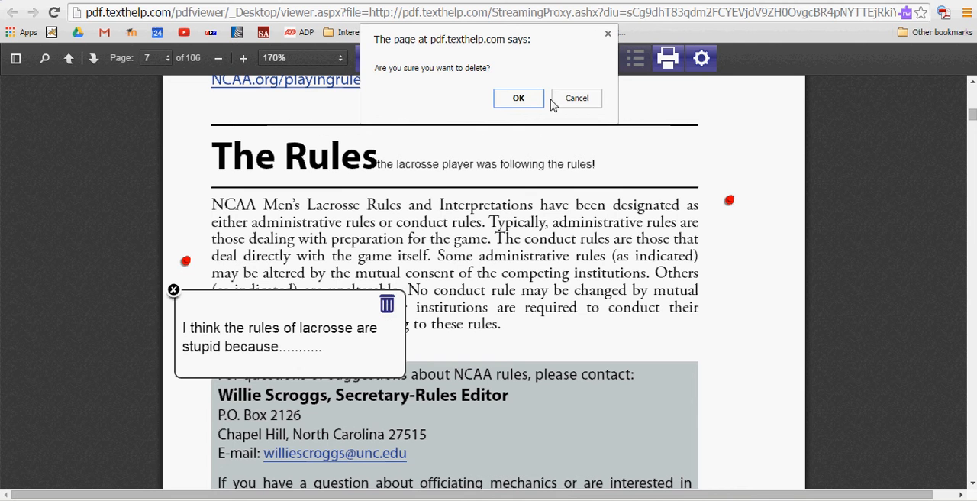
left_click(497, 98)
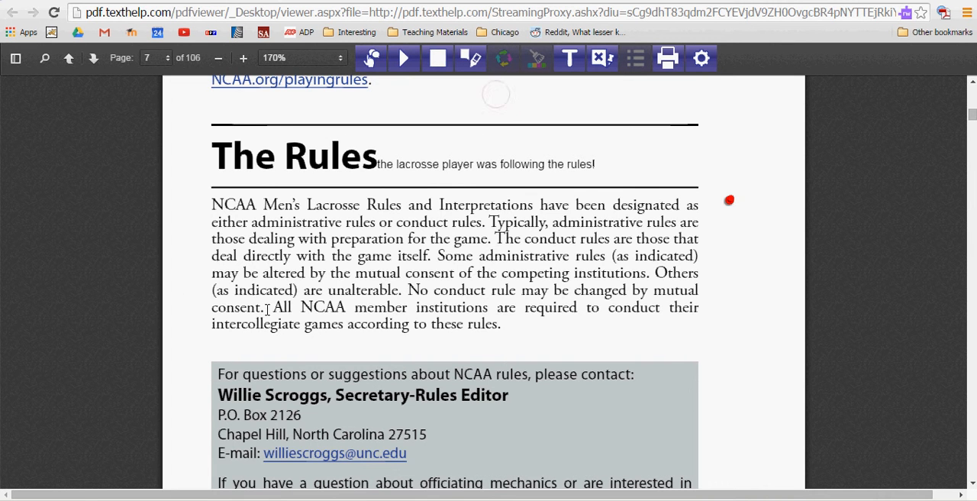
Step: Highlight the first line of the paragraph under The Rules in blue and the second line in magenta
scroll(479, 229, "up", 2)
scroll(480, 229, "down", 2)
mouse_move(216, 205)
left_mouse_down()
mouse_move(641, 222)
mouse_move(699, 205)
left_mouse_up()
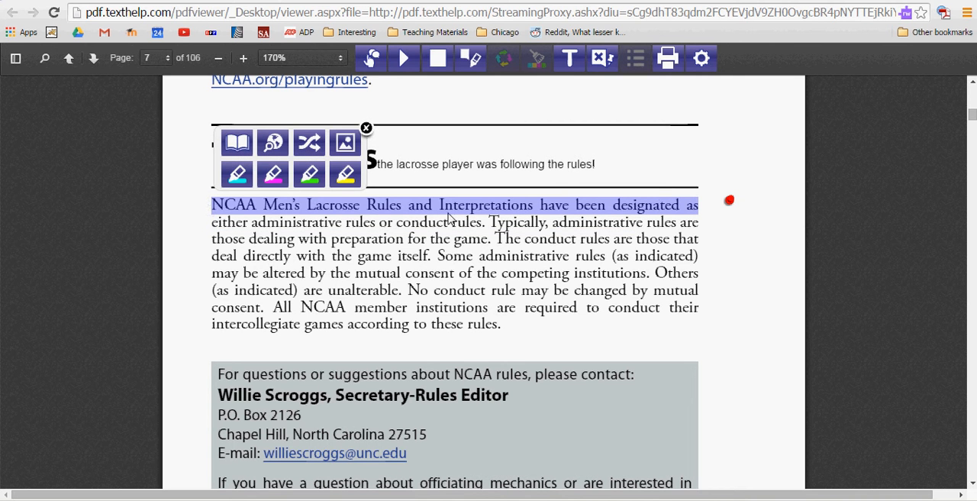
left_click(241, 177)
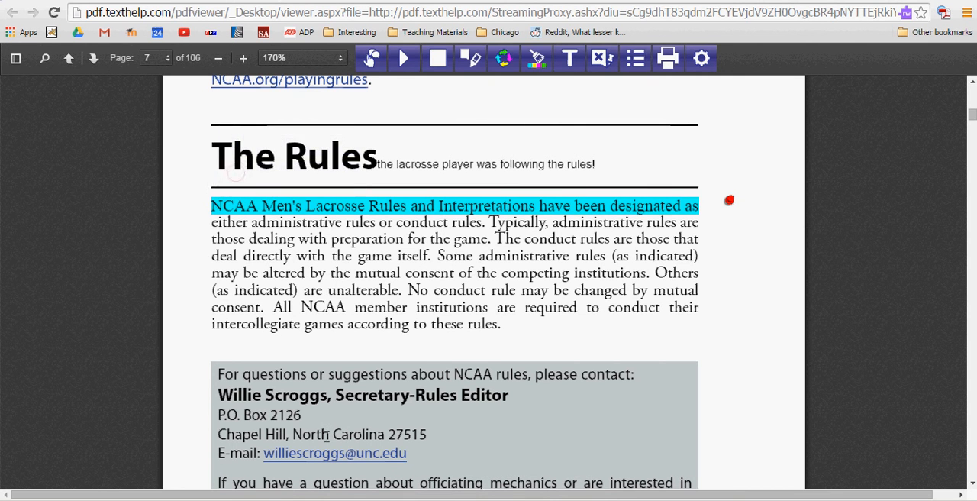
mouse_move(212, 220)
left_mouse_down()
mouse_move(694, 233)
mouse_move(707, 223)
left_mouse_up()
left_click(763, 197)
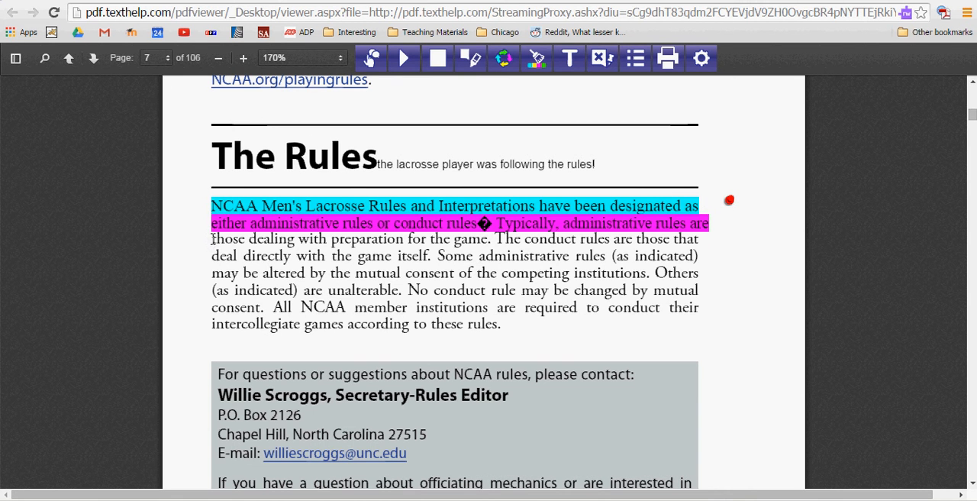
Step: Highlight the third line of the paragraph in green and the fourth line in yellow
left_click_drag(213, 239, 708, 239)
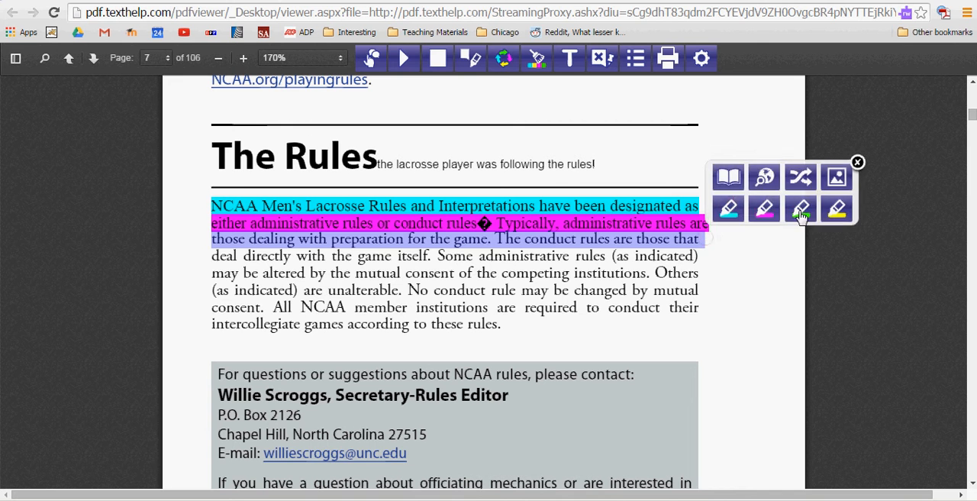
left_click(800, 210)
left_click_drag(212, 256, 706, 257)
left_click(835, 227)
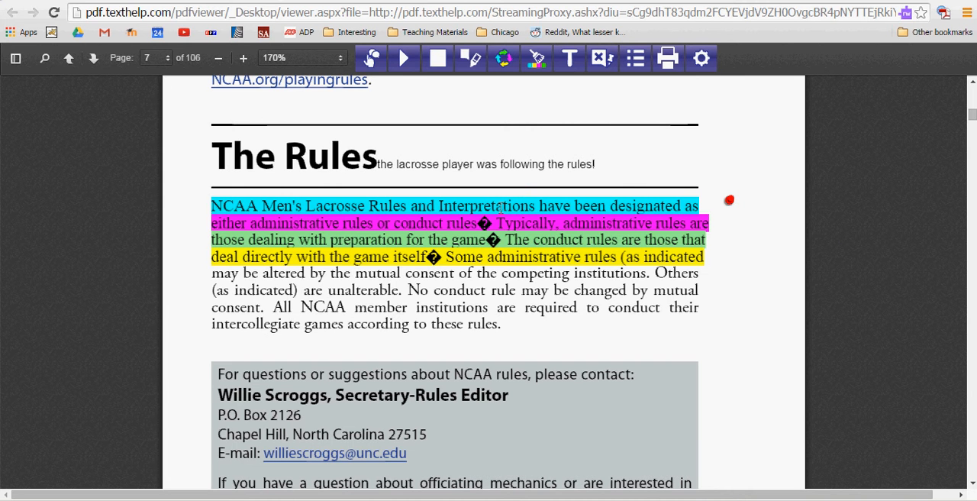
Step: Move the remaining note's pin to the end of the blue-highlighted line and show its text
left_click_drag(730, 203, 709, 203)
left_click(709, 204)
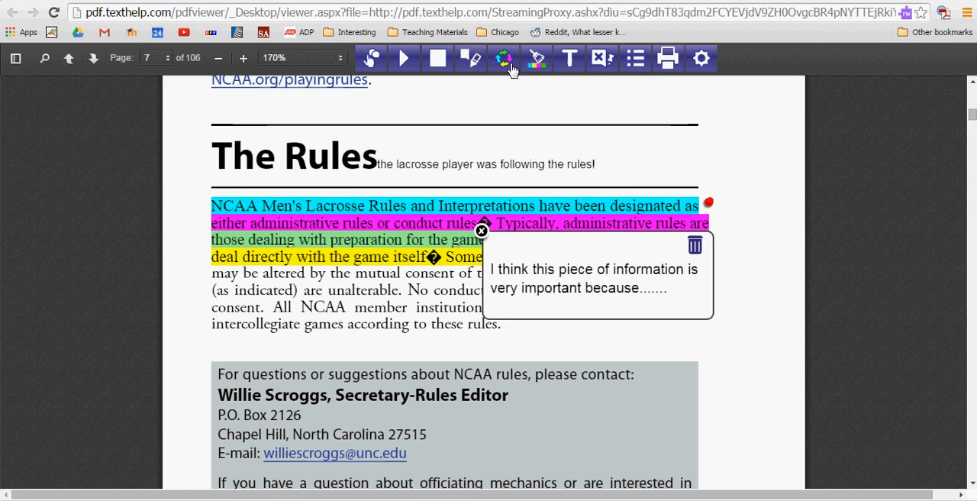
Step: Collect the highlights of all four colors, sorted by color, into a Google Doc named Document Highlights and open it
left_click(509, 65)
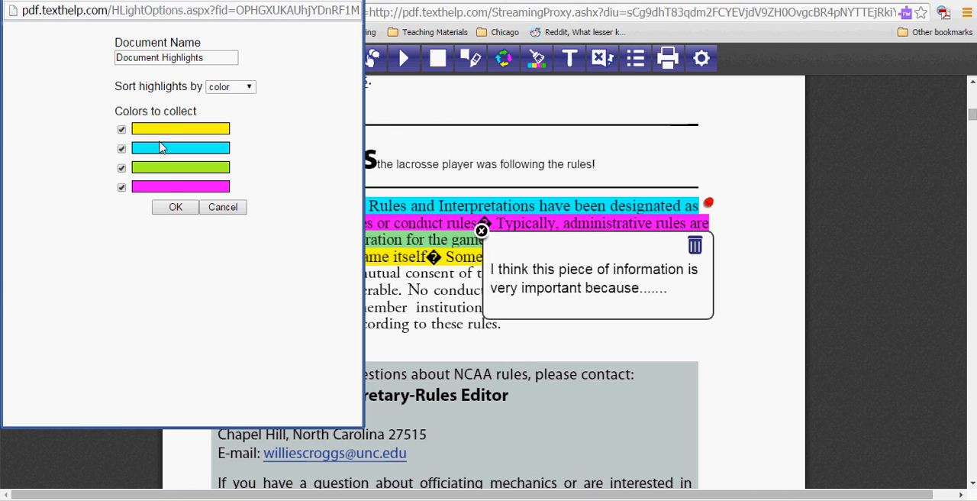
left_click(175, 207)
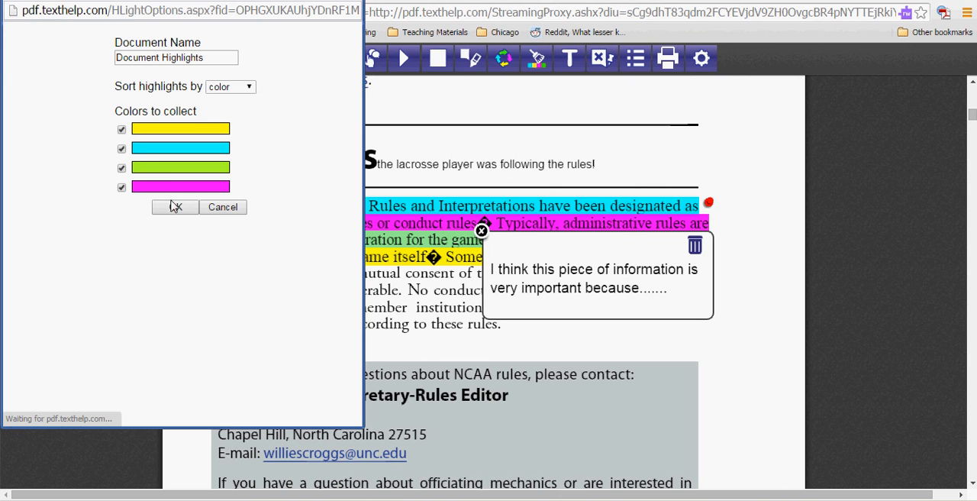
left_click(175, 207)
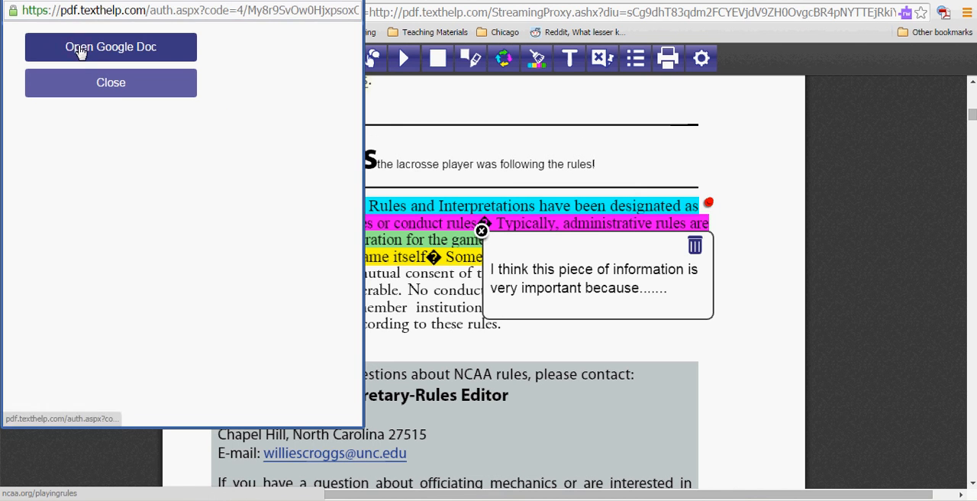
left_click(80, 47)
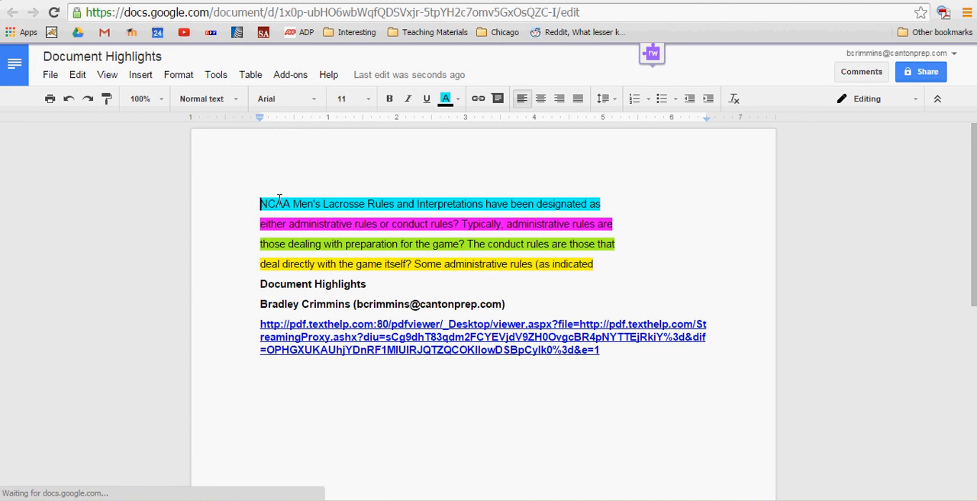
left_click(341, 1)
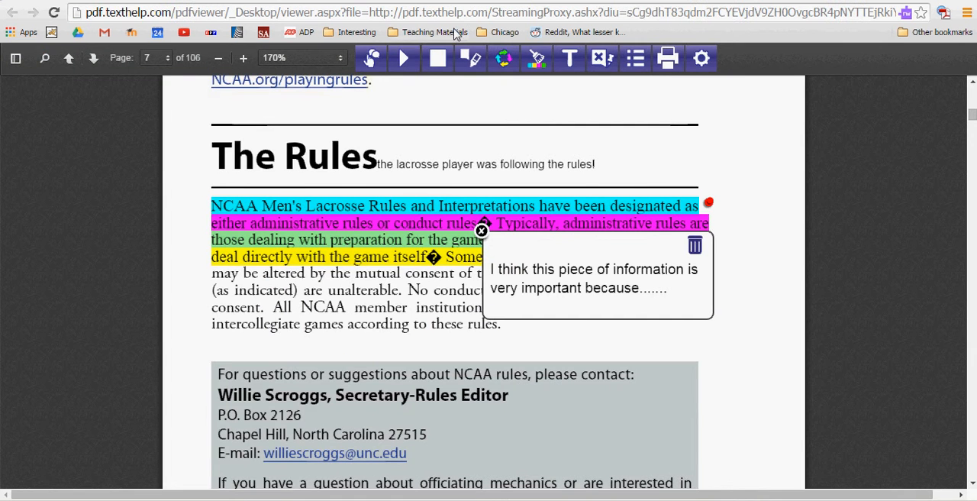
left_click(465, 1)
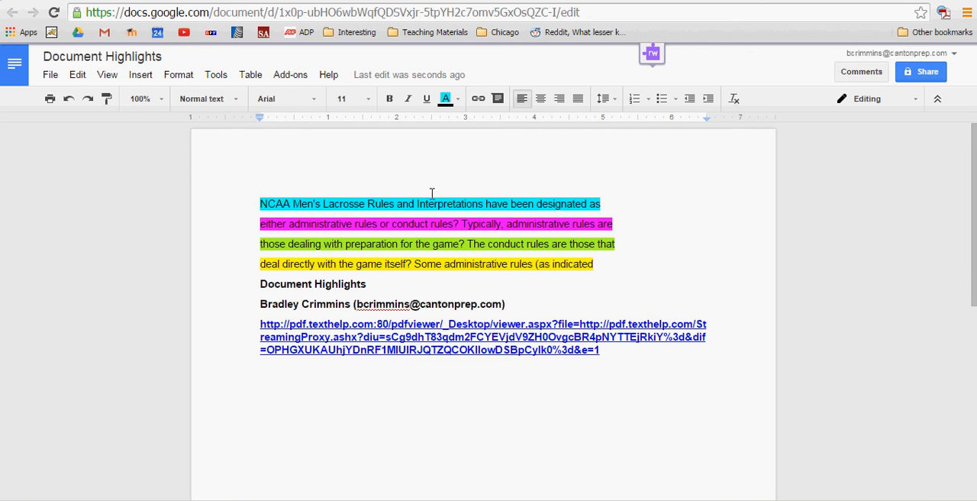
Step: Switch back to the PDF viewer and move the remaining note's pin into the margin beside the heading The Rules
left_click(344, 0)
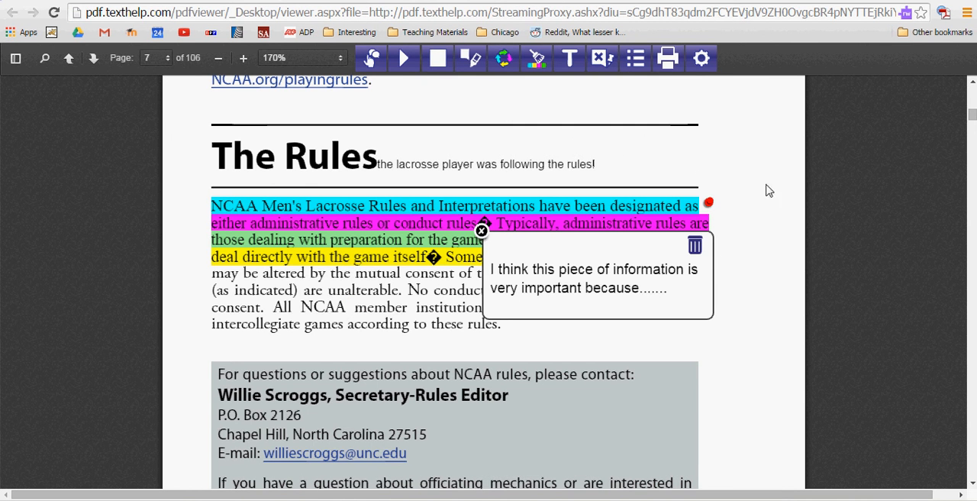
left_click(481, 230)
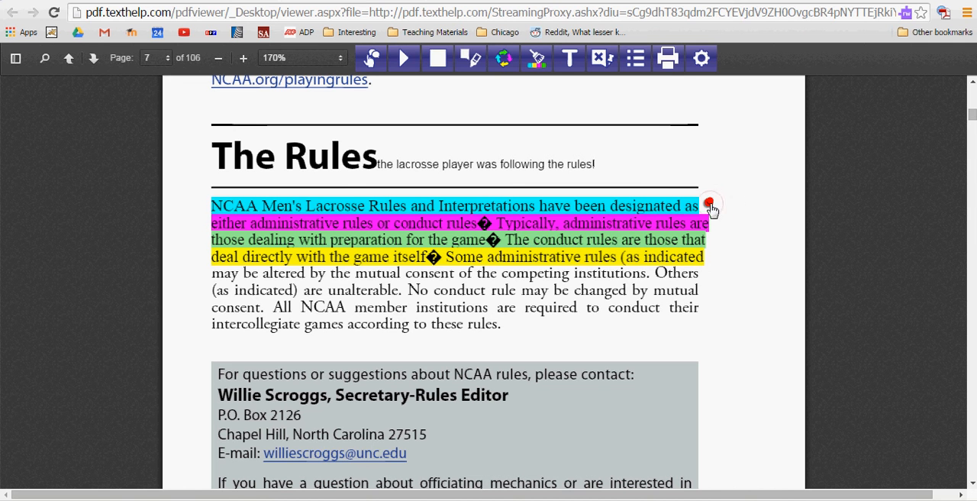
left_click_drag(710, 206, 753, 169)
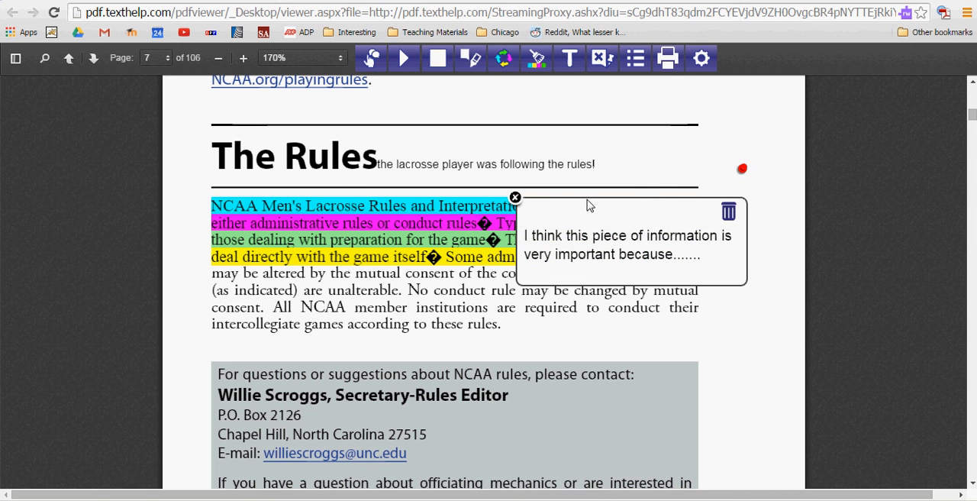